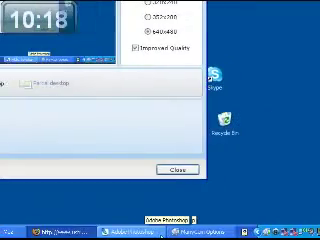
- Bring Photoshop forward and restore the minimized space sunset photo window
left_click(145, 232)
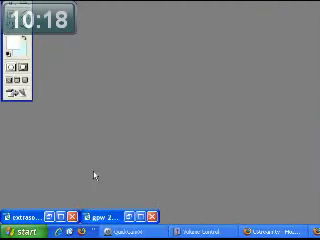
left_click(132, 217)
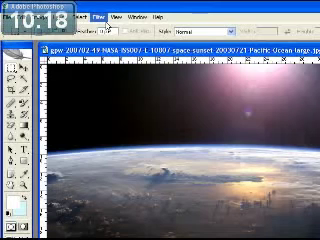
- Sample the dark starry sky in Pattern Maker and save the generated tile under the default name
left_click(100, 17)
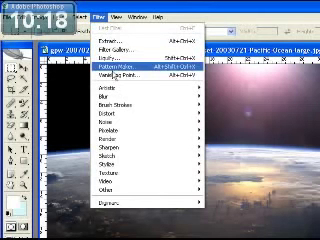
left_click(113, 68)
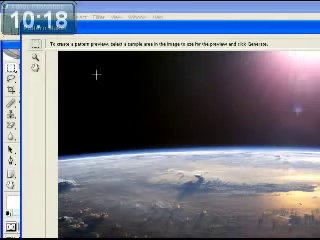
mouse_move(103, 88)
left_mouse_down()
mouse_move(141, 120)
mouse_move(165, 122)
left_mouse_up()
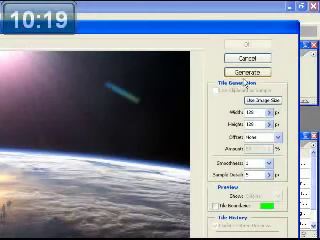
left_click(244, 73)
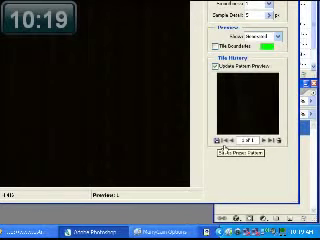
left_click(223, 146)
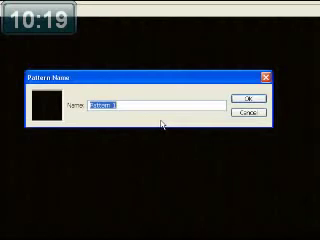
key("Return")
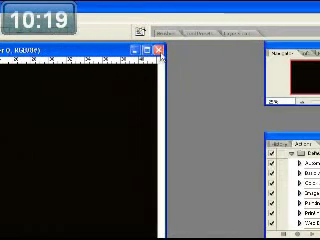
- Maximize the document window and undo the applied pattern to bring back the photo
left_click(147, 49)
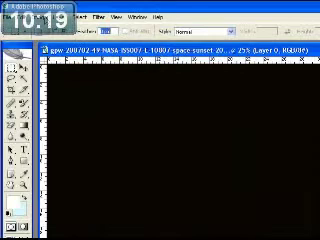
left_click(27, 17)
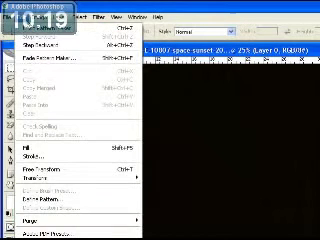
left_click(34, 44)
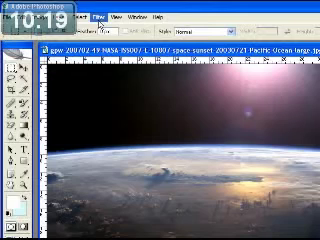
- Generate a new Pattern Maker tile, save it as preset 'Space', then undo to the photo
left_click(99, 17)
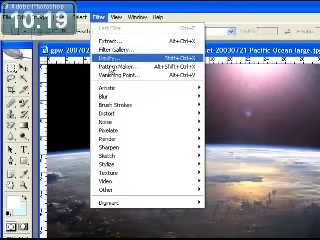
left_click(113, 67)
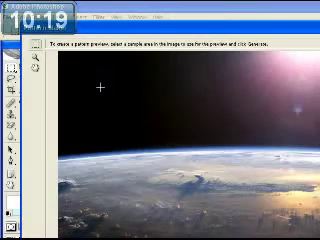
left_click_drag(85, 64, 175, 128)
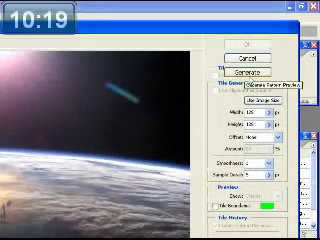
left_click(249, 73)
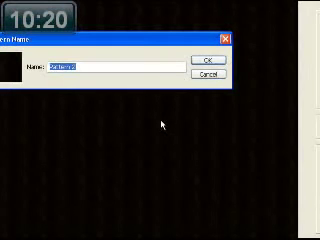
type("Space")
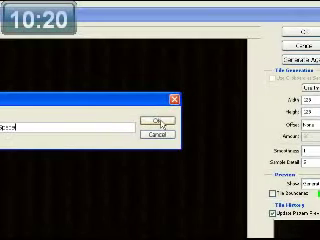
left_click(159, 123)
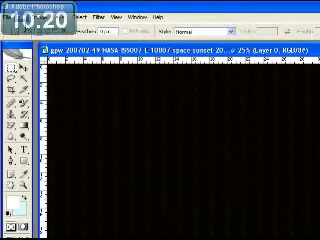
key("alt+e")
key("Escape")
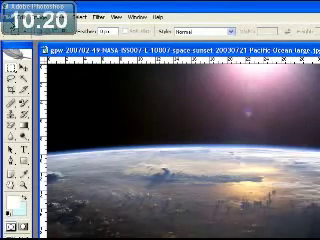
- Create a new blank transparent document
key("alt+f")
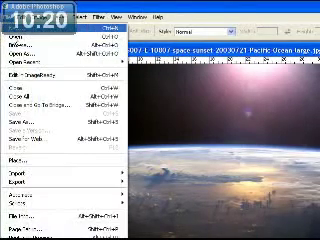
key("Return")
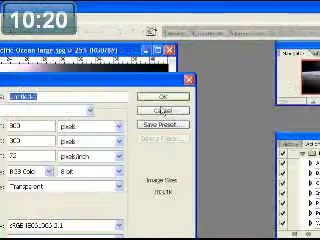
left_click(162, 99)
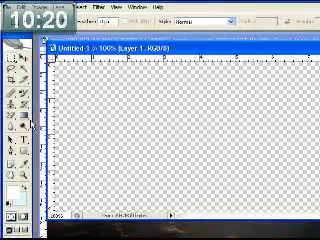
- Fill the canvas with the black star pattern using the Paint Bucket set to Pattern
left_click(30, 121)
left_click(32, 122)
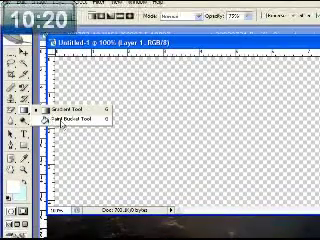
left_click(60, 127)
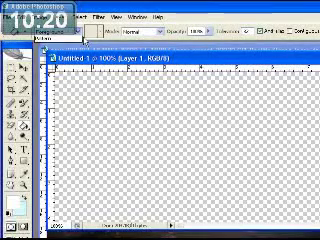
left_click(60, 31)
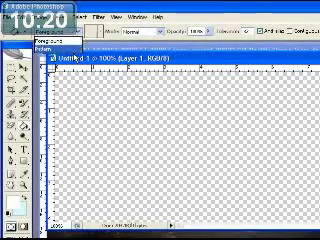
left_click(45, 49)
left_click(104, 36)
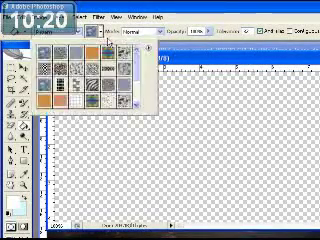
scroll(143, 98, "down", 3)
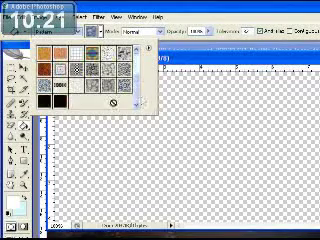
left_click(48, 100)
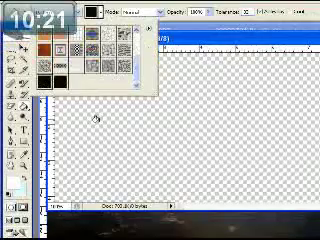
left_click(100, 119)
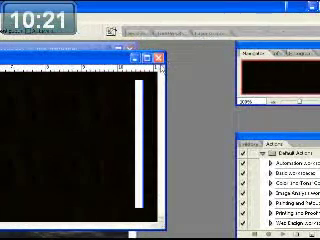
left_click(158, 58)
left_click(172, 129)
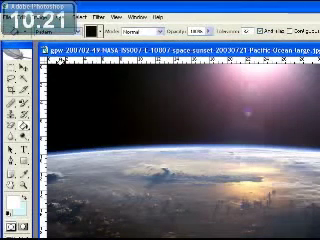
key("v")
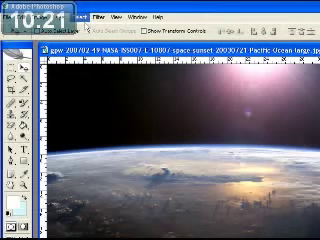
left_click(80, 17)
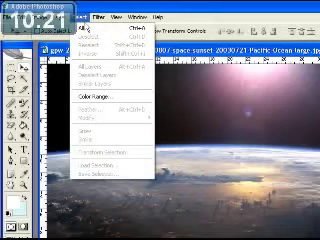
left_click(99, 17)
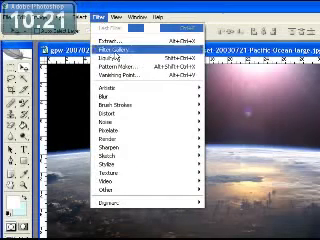
left_click(122, 67)
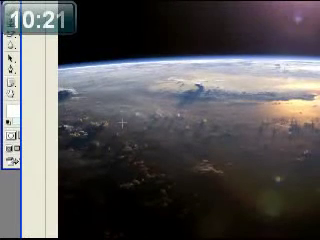
mouse_move(113, 105)
left_mouse_down()
mouse_move(163, 138)
mouse_move(206, 142)
left_mouse_up()
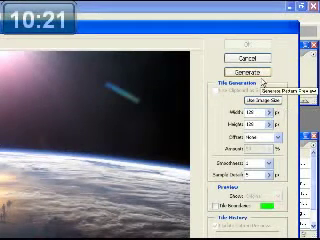
left_click(257, 73)
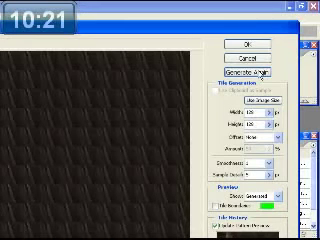
left_click(257, 62)
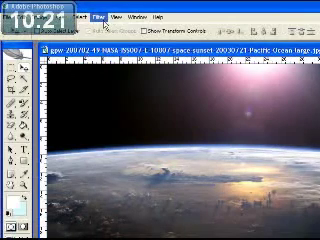
left_click(101, 17)
left_click(127, 70)
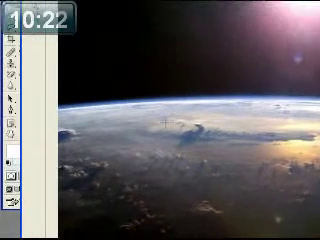
left_click_drag(156, 122, 4, 73)
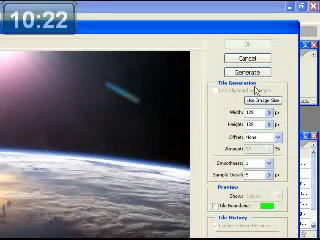
left_click(250, 73)
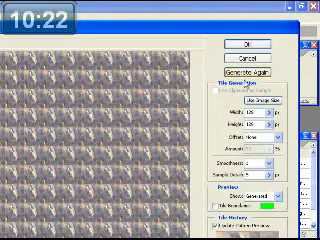
left_click(246, 73)
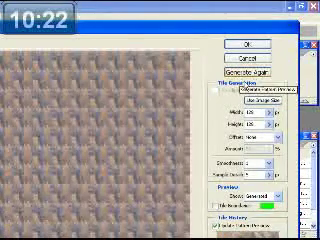
left_click(248, 58)
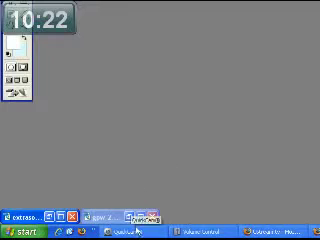
left_click(138, 218)
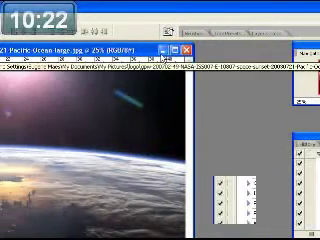
- Minimize the sunset photo and bring the extrasolar planet image to the front
left_click(163, 49)
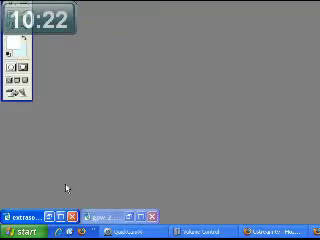
left_click(50, 217)
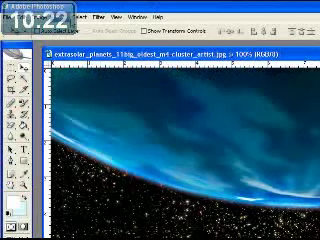
left_click(82, 17)
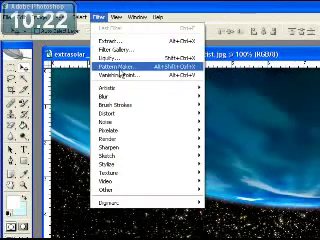
- Save a starfield tile from the planet image as preset 'Space 2', then close the image
left_click(120, 72)
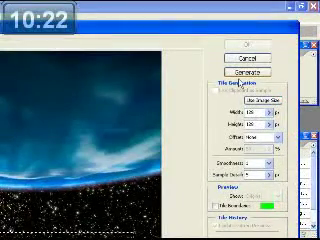
left_click(240, 74)
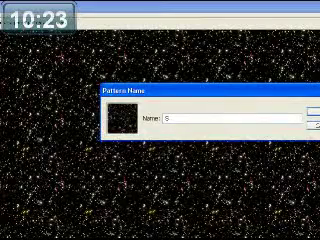
type("pace 2")
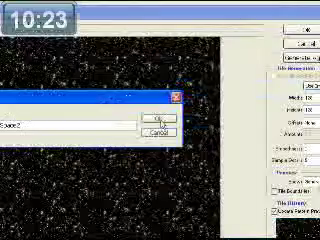
left_click(160, 120)
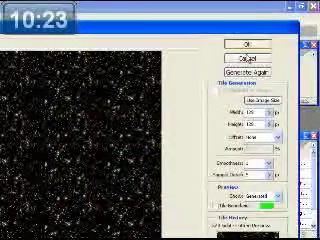
left_click(243, 58)
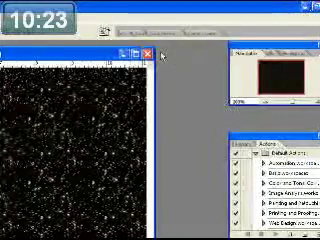
left_click(158, 54)
- Discard changes to the planet image and reopen extrasolar_planets from recent files
left_click(160, 122)
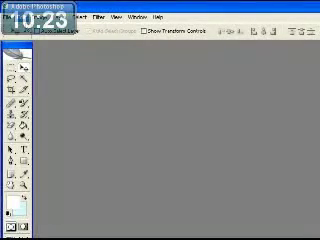
left_click(14, 17)
mouse_move(40, 62)
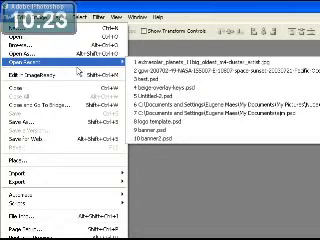
left_click(141, 70)
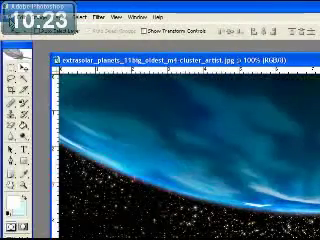
- Create a new blank transparent test document
key("alt+f")
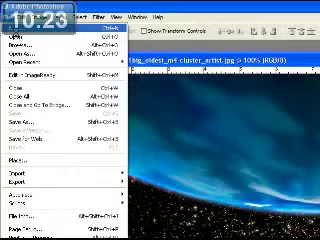
key("Return")
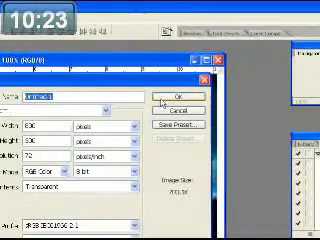
left_click(162, 100)
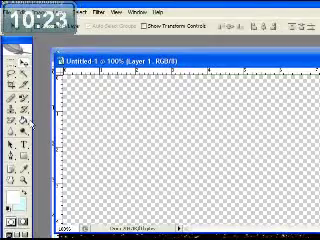
- Bucket-fill the test document with the new starfield pattern, then close it unsaved
left_click(23, 124)
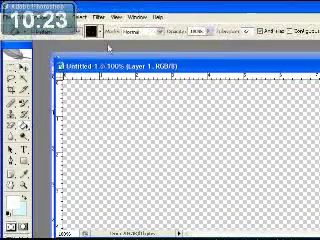
left_click(101, 32)
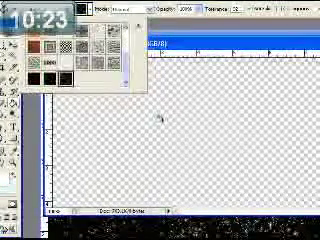
left_click(158, 119)
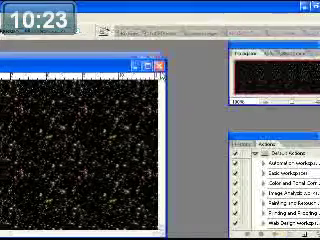
left_click(160, 66)
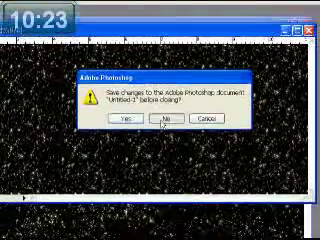
left_click(164, 119)
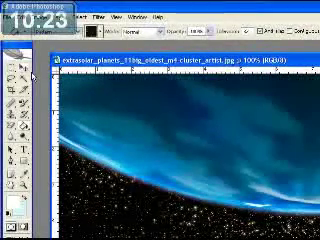
left_click(24, 68)
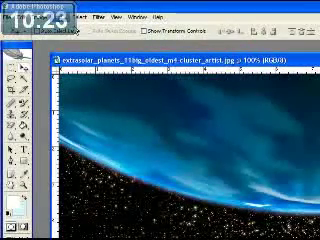
left_click(99, 17)
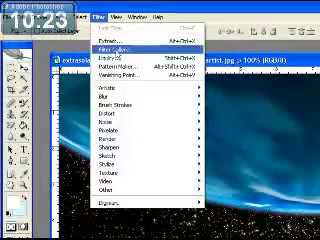
left_click(118, 67)
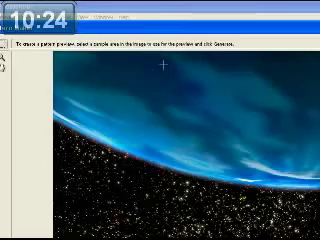
left_click_drag(163, 68, 163, 122)
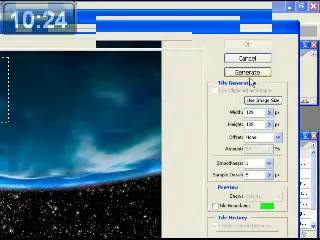
left_click(248, 73)
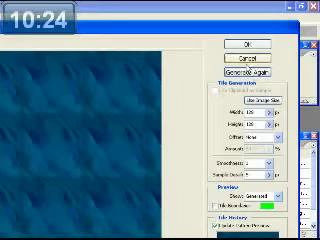
left_click(247, 58)
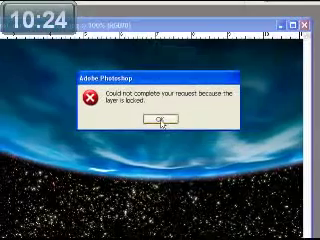
left_click(158, 121)
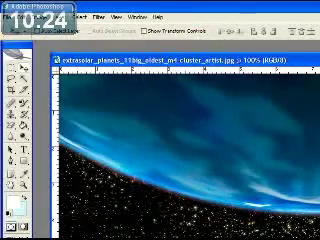
- Generate a cloud tile from the aurora image in Pattern Maker and save it as a preset
left_click(100, 18)
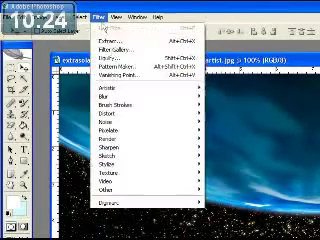
left_click(120, 72)
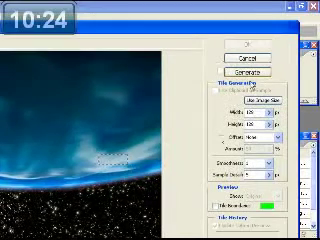
left_click(250, 74)
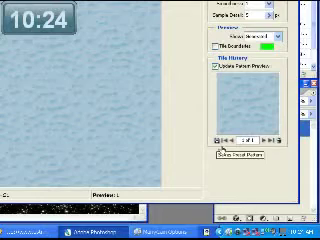
left_click(218, 138)
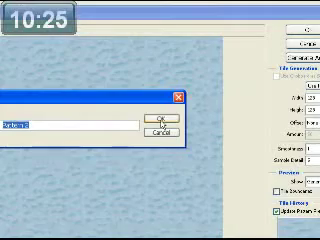
left_click(160, 121)
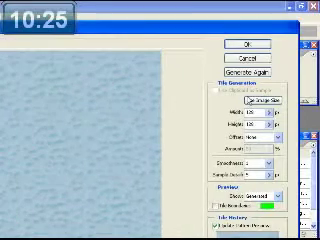
- Close Pattern Maker and create a new blank transparent document
key("Escape")
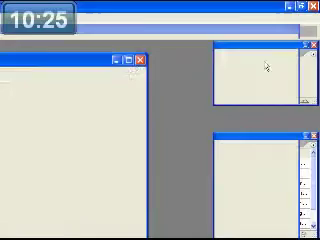
key("alt+f")
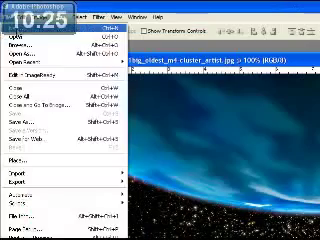
key("Return")
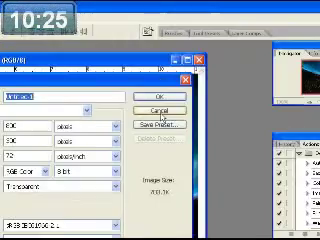
left_click(163, 97)
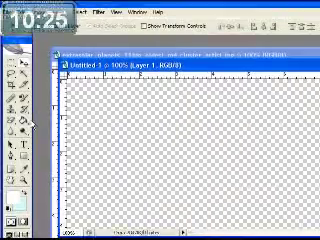
- Bucket-fill the canvas with the new cloud pattern, then close it unsaved
left_click(24, 119)
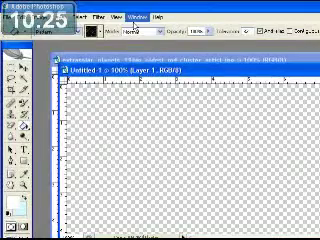
left_click(102, 33)
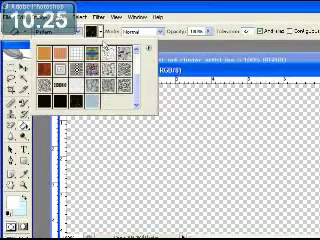
double_click(97, 102)
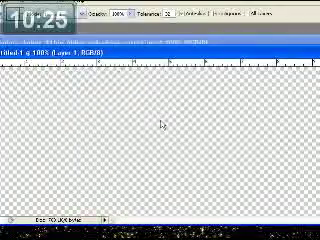
left_click(158, 119)
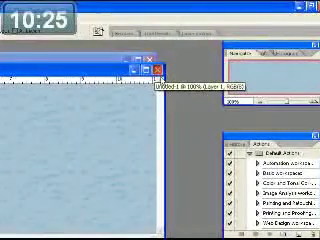
left_click(157, 71)
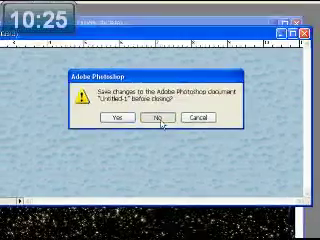
left_click(158, 118)
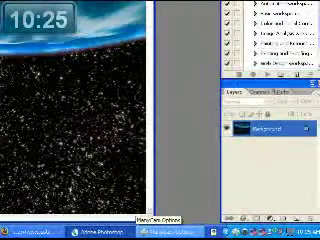
- Bring the ManyCam Options window forward to show its list of video sources
left_click(160, 231)
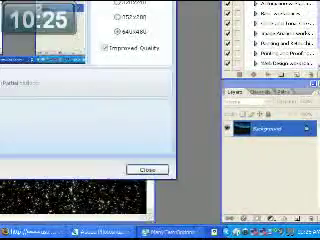